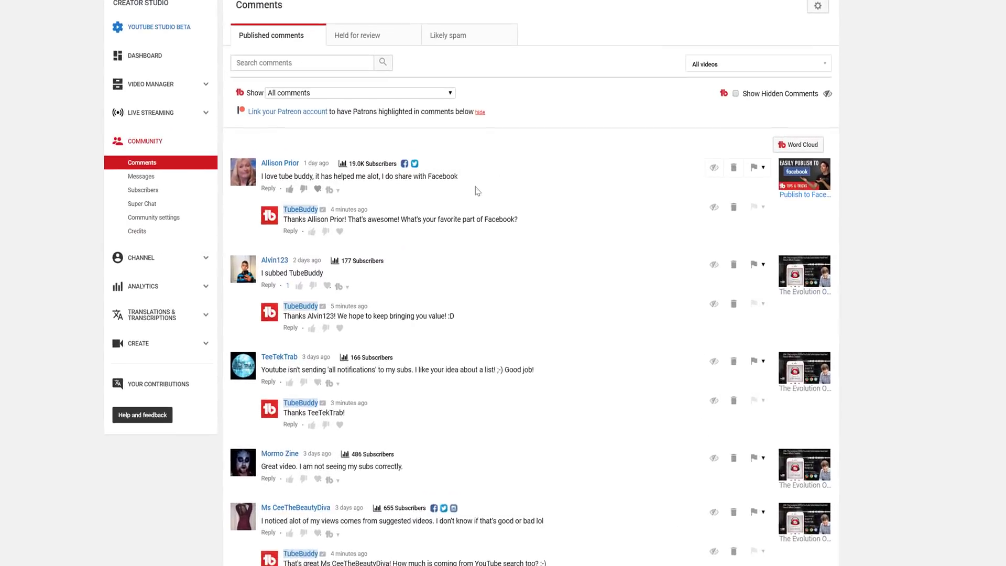
- Filter the Creator Studio comments list to 'Comments from Patreon supporters'
{"action": "left_click", "coordinate": [344, 89]}
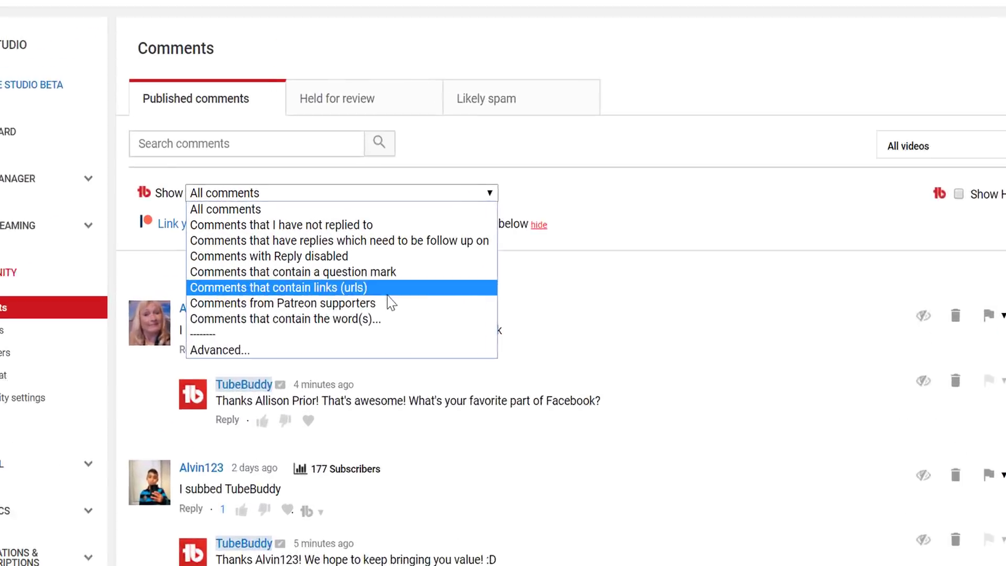
{"action": "left_click", "coordinate": [333, 162]}
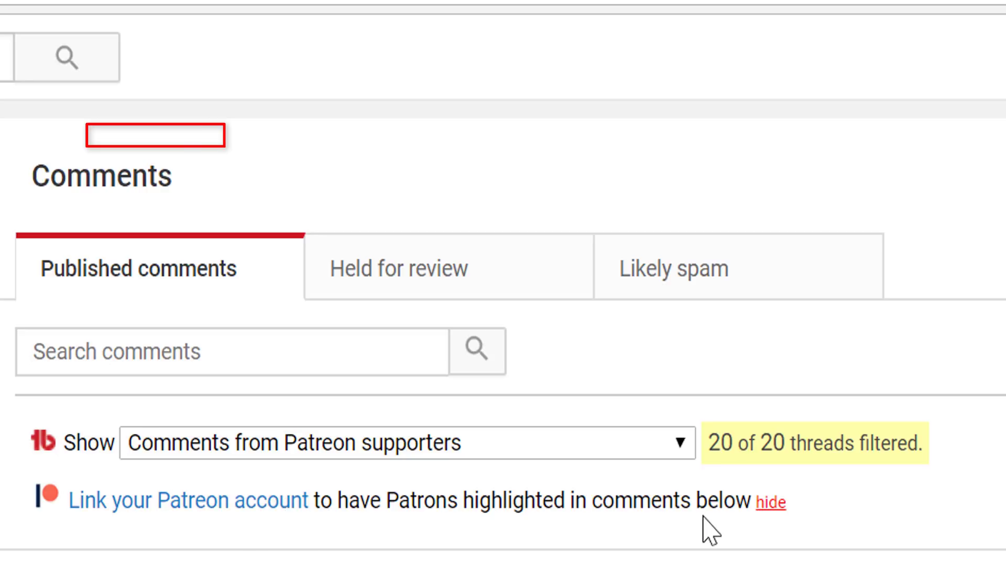
- Link the Patreon account from TubeBuddy's integrations page and allow access on Patreon
{"action": "left_click", "coordinate": [261, 510]}
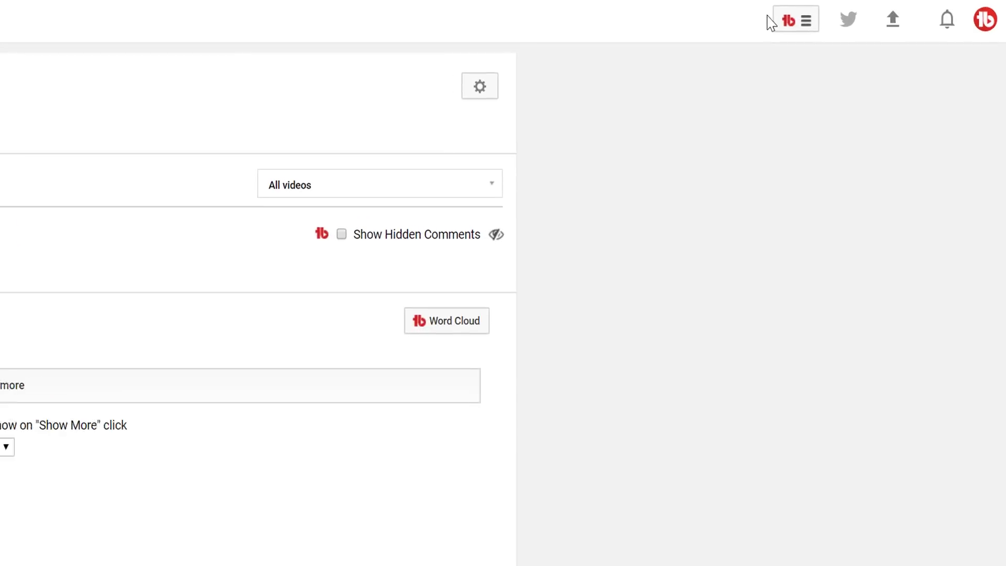
{"action": "left_click", "coordinate": [787, 22]}
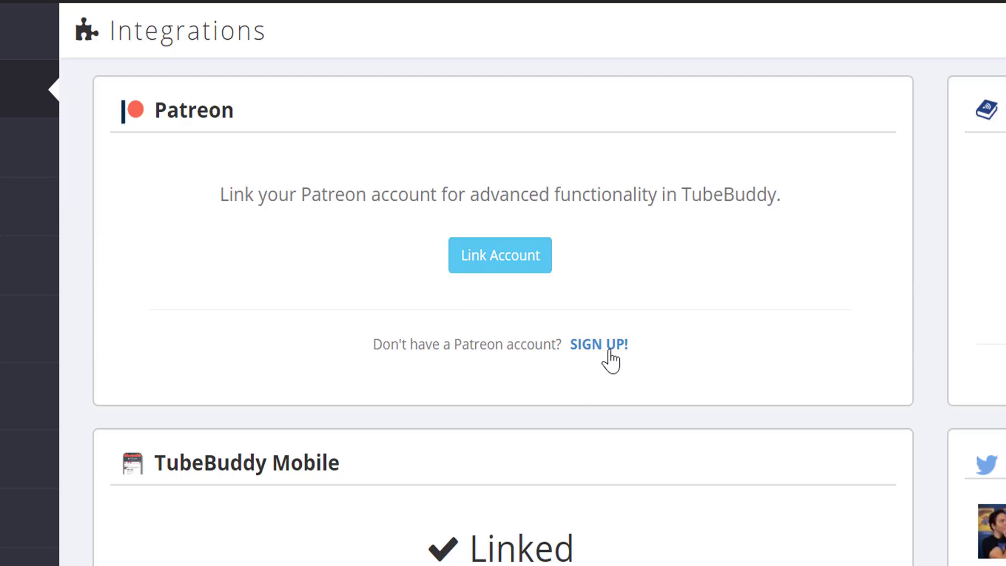
{"action": "left_click", "coordinate": [518, 260]}
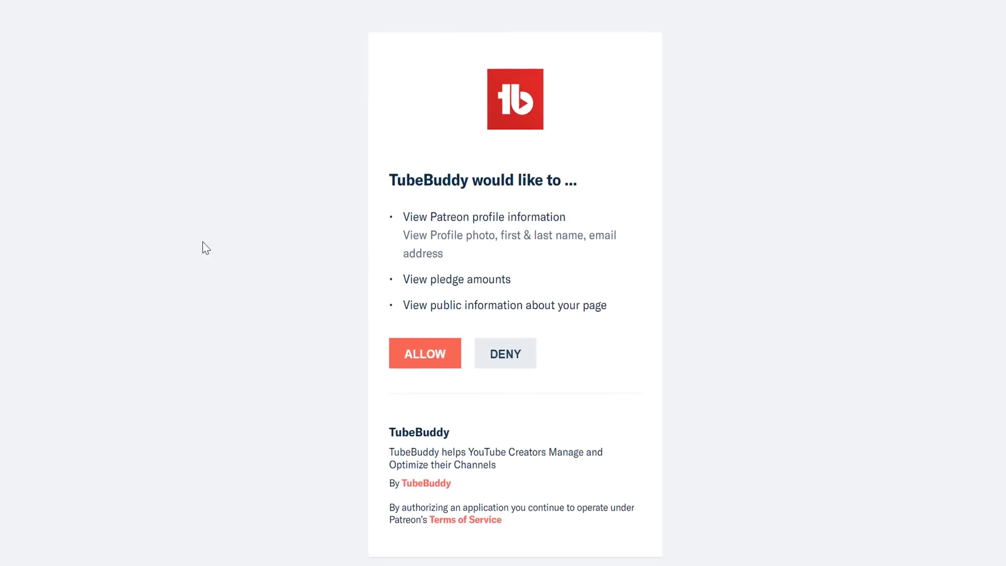
{"action": "left_click", "coordinate": [399, 350]}
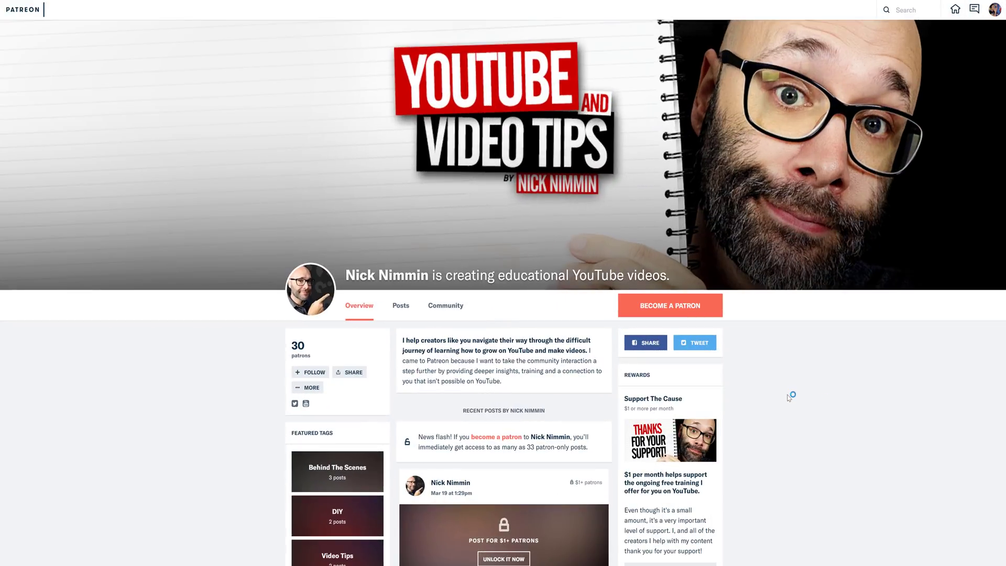
- Open the Patreon integration's settings and load Recent Comments From Your Patrons
{"action": "scroll", "coordinate": [788, 398], "scroll_direction": "down", "scroll_amount": 2}
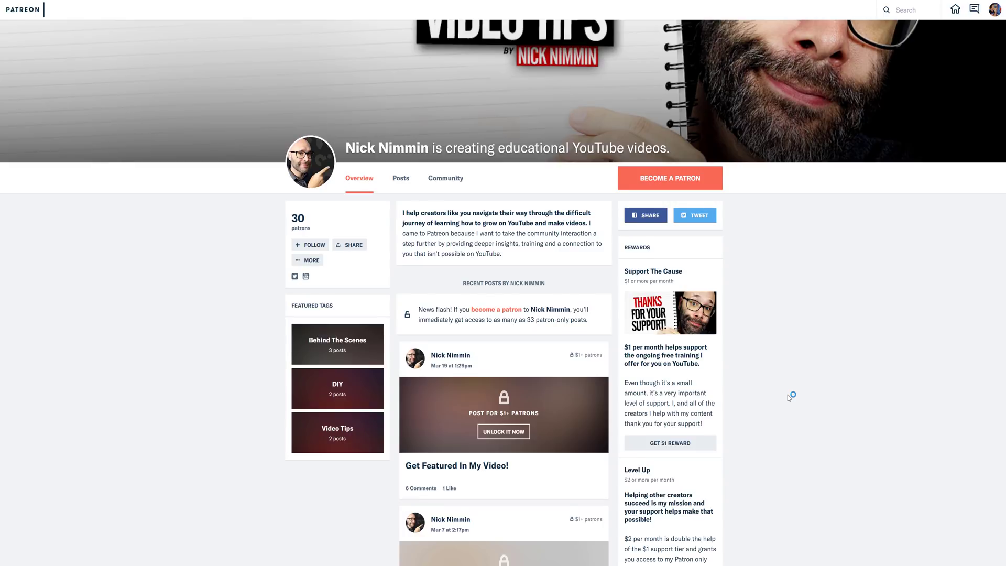
{"action": "scroll", "coordinate": [789, 399], "scroll_direction": "up", "scroll_amount": 2}
{"action": "scroll", "coordinate": [788, 399], "scroll_direction": "down", "scroll_amount": 15}
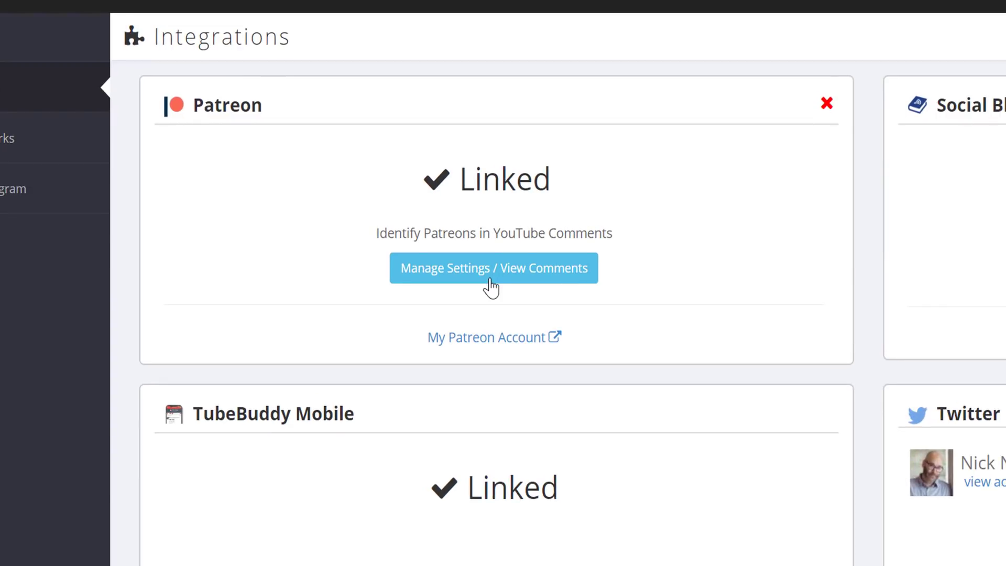
{"action": "left_click", "coordinate": [491, 287]}
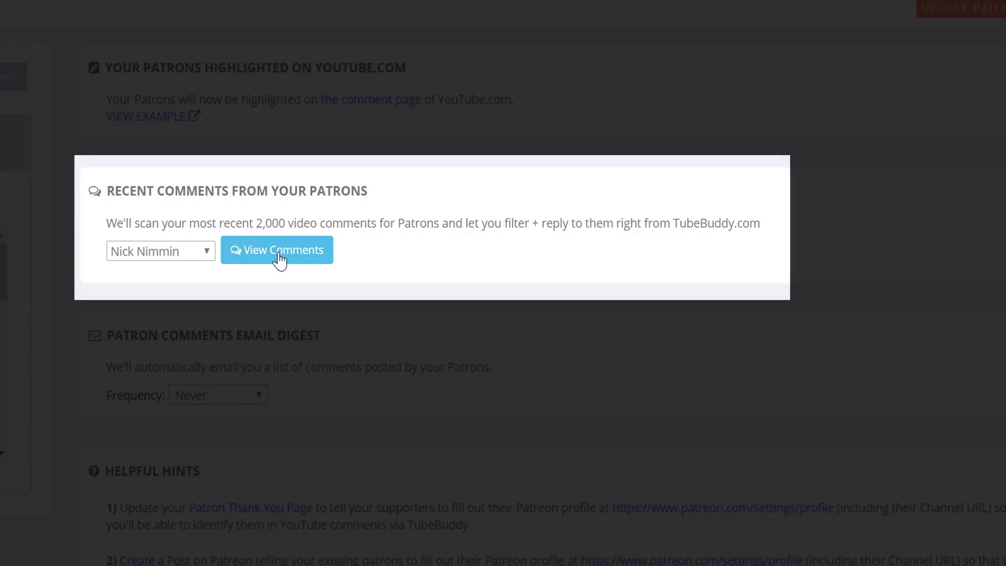
{"action": "left_click", "coordinate": [288, 257]}
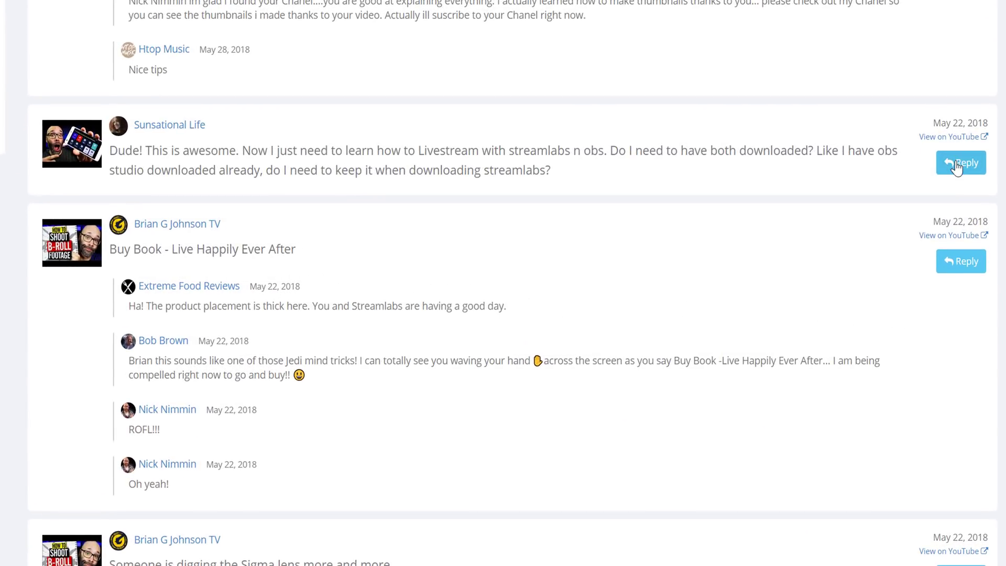
{"action": "left_click", "coordinate": [956, 166]}
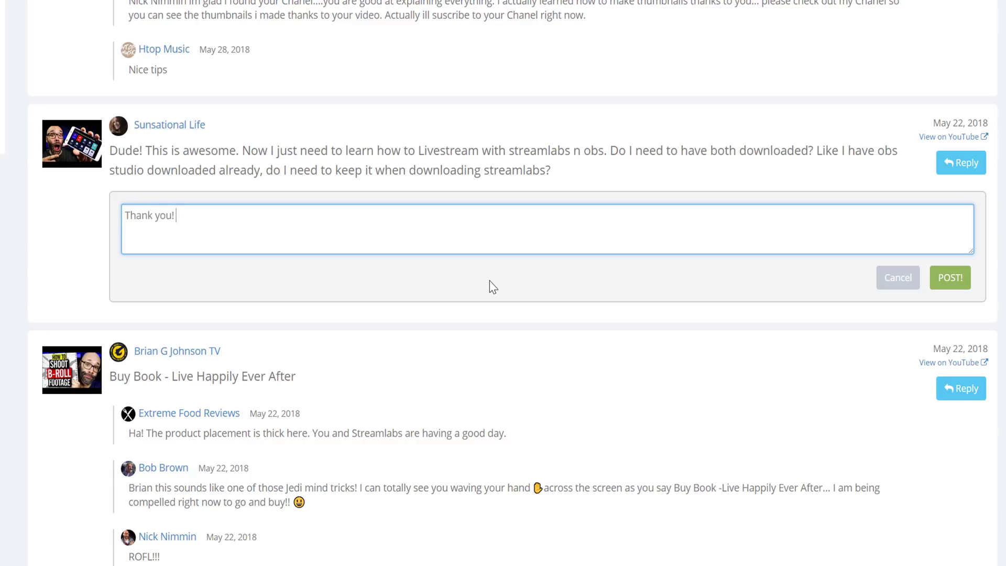
{"action": "left_click", "coordinate": [897, 277]}
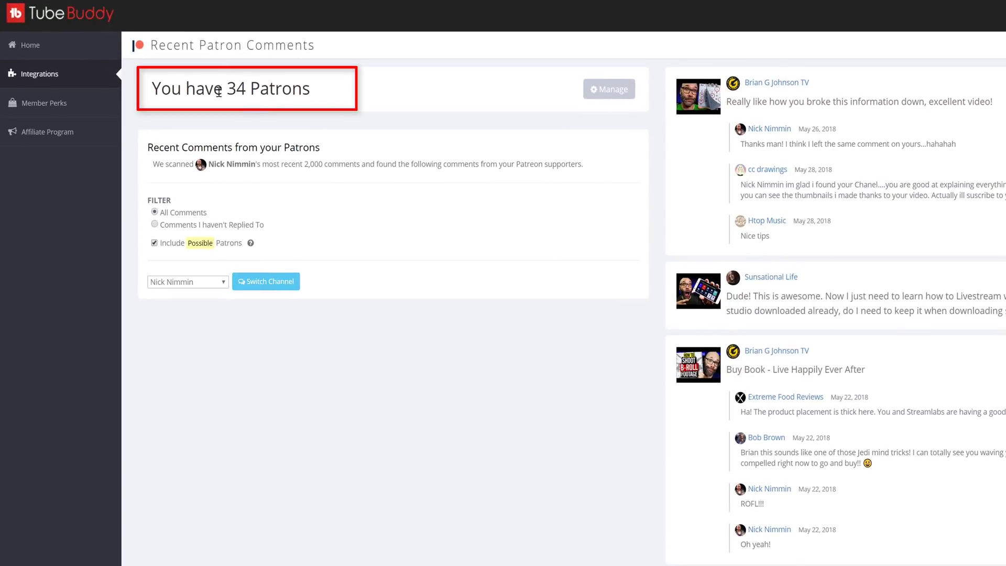
{"action": "left_click", "coordinate": [154, 225]}
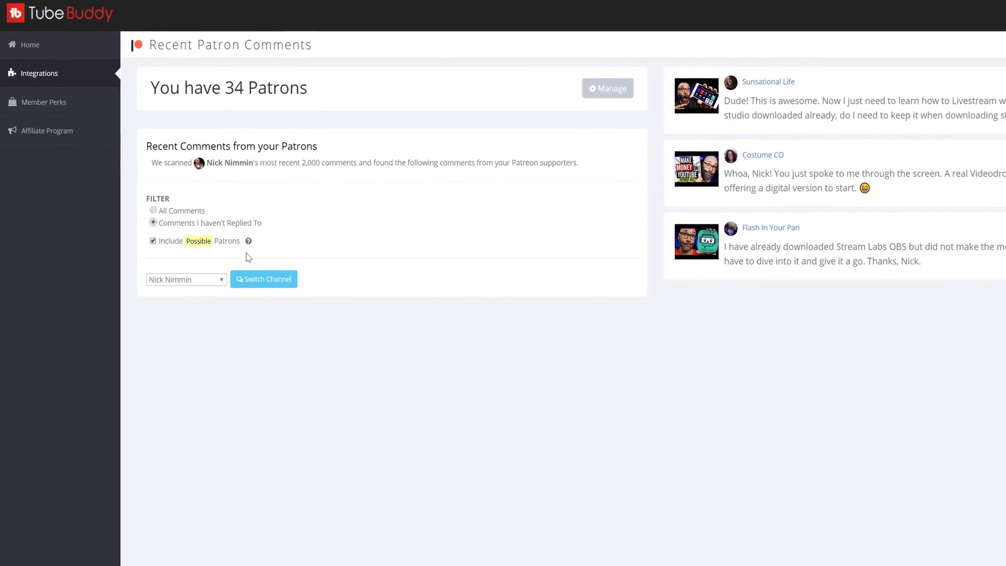
{"action": "left_click", "coordinate": [248, 241]}
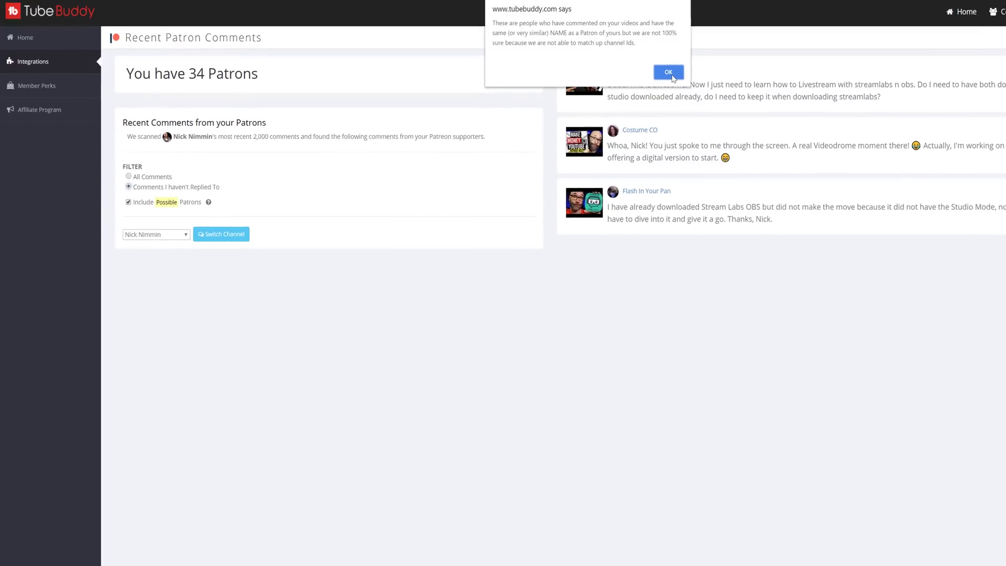
{"action": "left_click", "coordinate": [667, 73]}
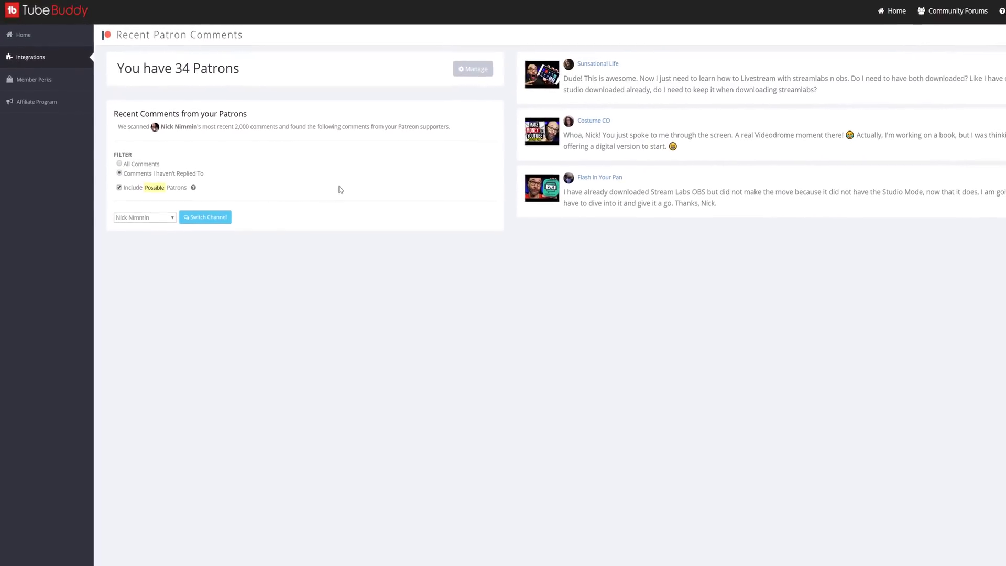
{"action": "left_click", "coordinate": [159, 164]}
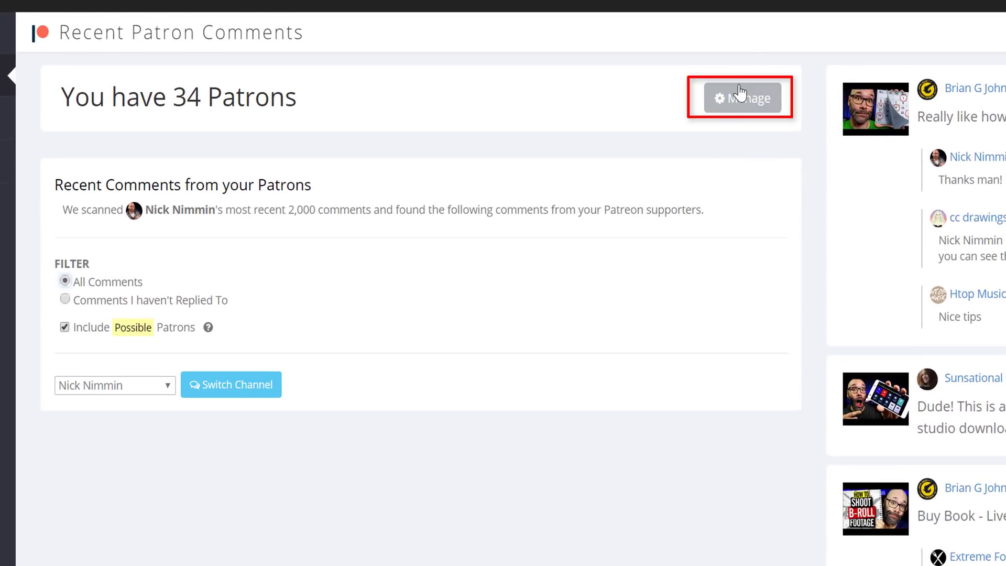
{"action": "left_click", "coordinate": [739, 105]}
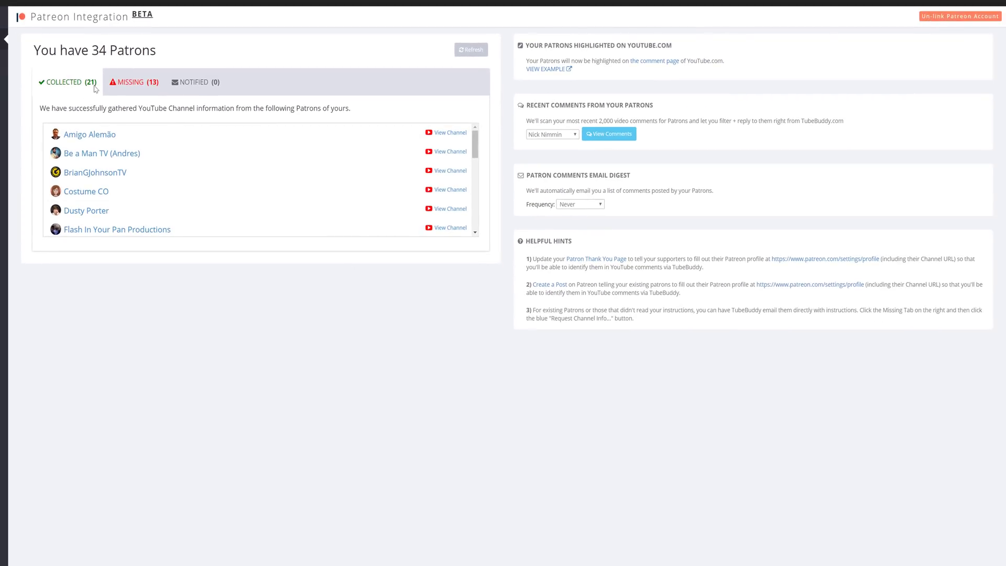
{"action": "scroll", "coordinate": [213, 162], "scroll_direction": "down", "scroll_amount": 3}
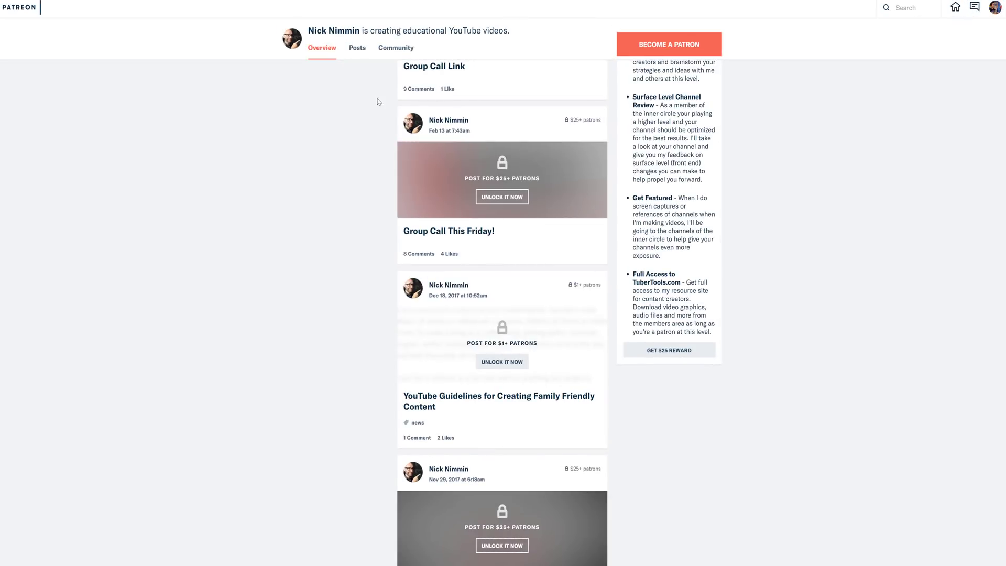
- Enter the YouTube channel address in the Patreon profile's Your YouTube URL field and save
{"action": "scroll", "coordinate": [353, 58], "scroll_direction": "up", "scroll_amount": 10}
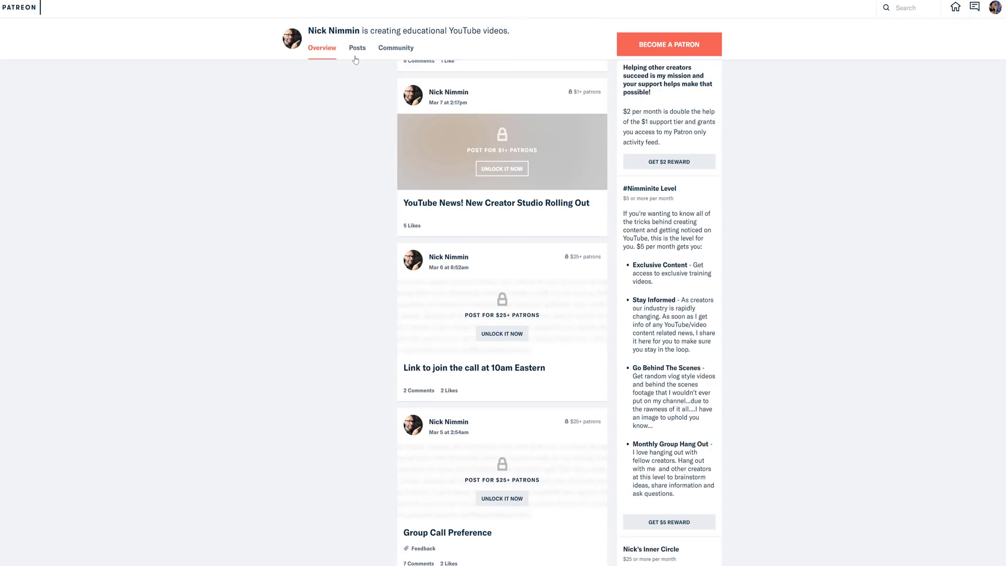
{"action": "left_click", "coordinate": [353, 57]}
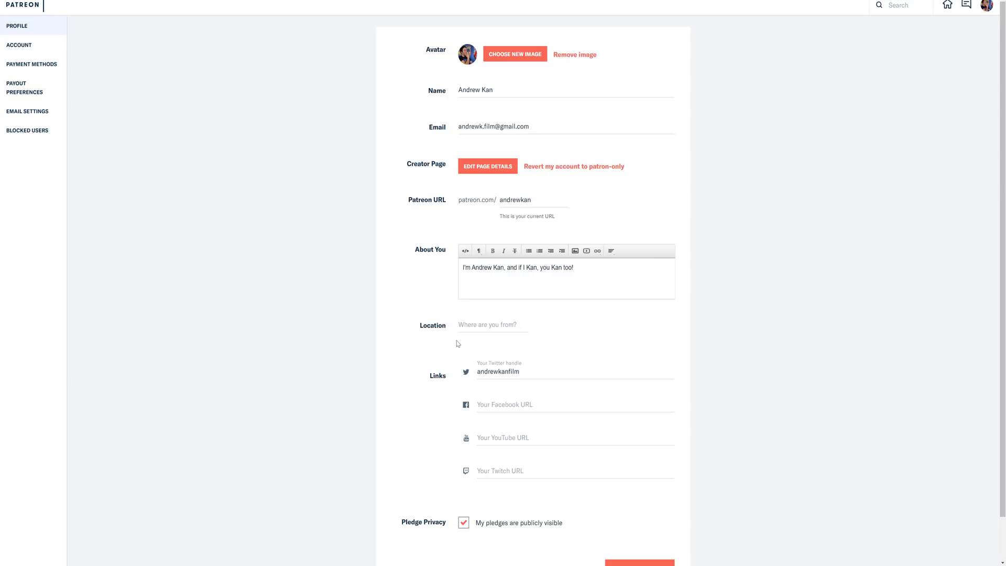
{"action": "left_click", "coordinate": [522, 438]}
{"action": "type", "text": "h"}
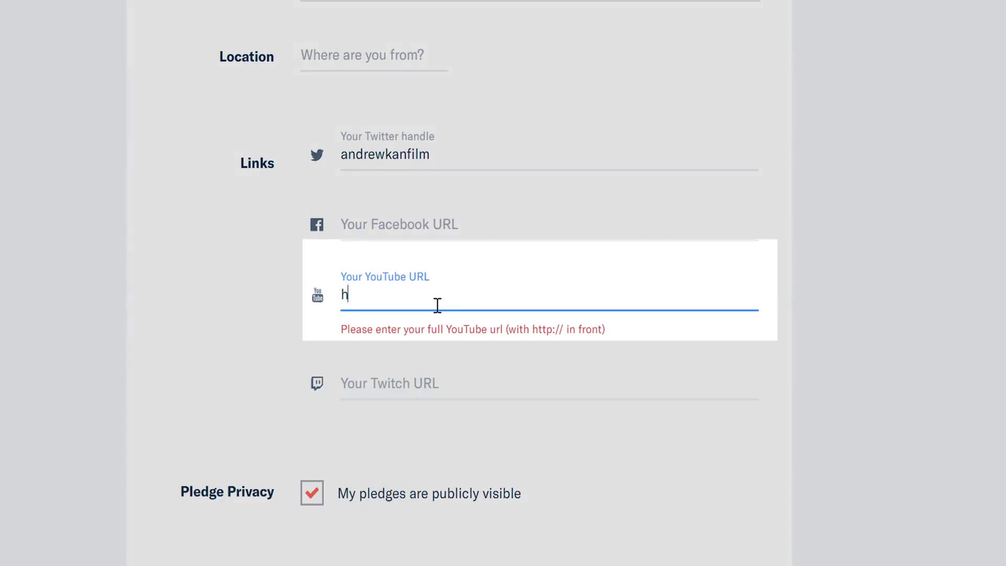
{"action": "type", "text": "ttps://youtube.com/andrewk"}
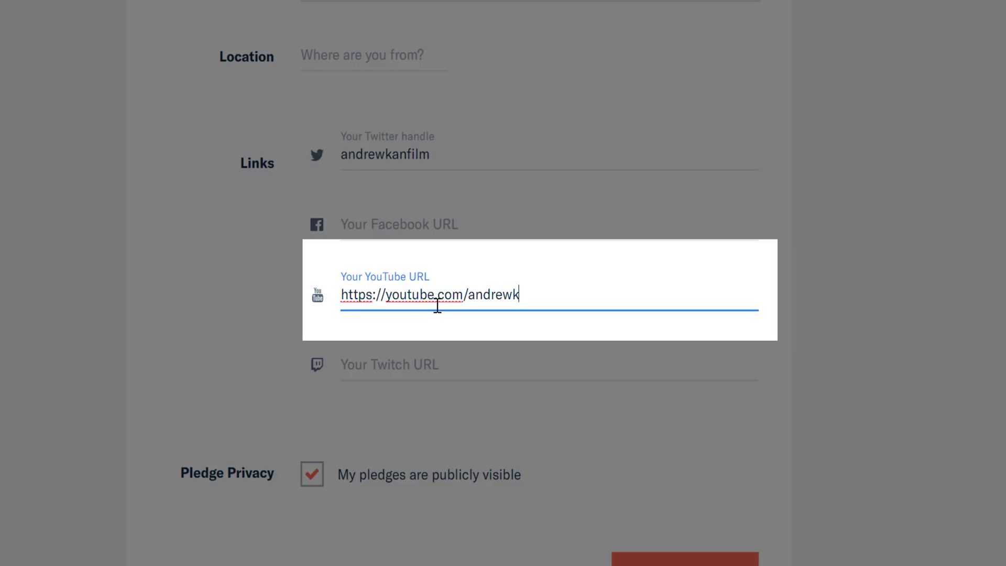
{"action": "left_click", "coordinate": [972, 209]}
{"action": "scroll", "coordinate": [754, 476], "scroll_direction": "down", "scroll_amount": 2}
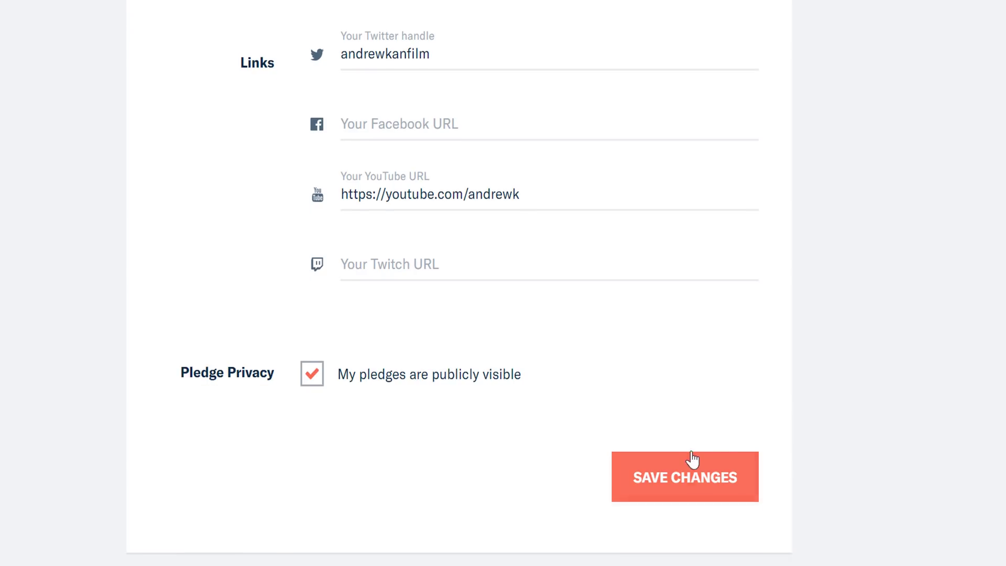
{"action": "left_click", "coordinate": [690, 458]}
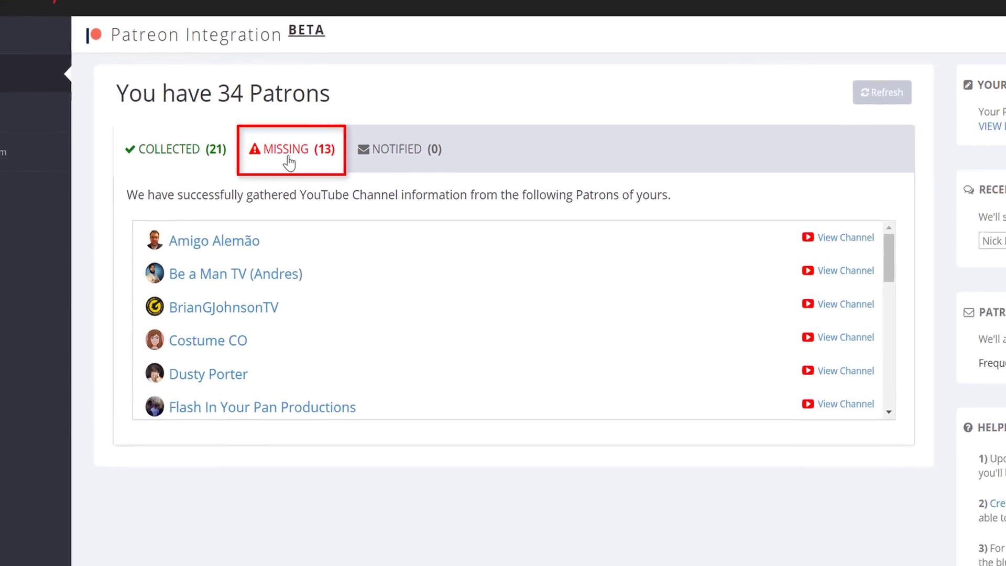
- List the 13 patrons missing channels, preview the Channel Request Wizard email, then close it unsent
{"action": "left_click", "coordinate": [253, 155]}
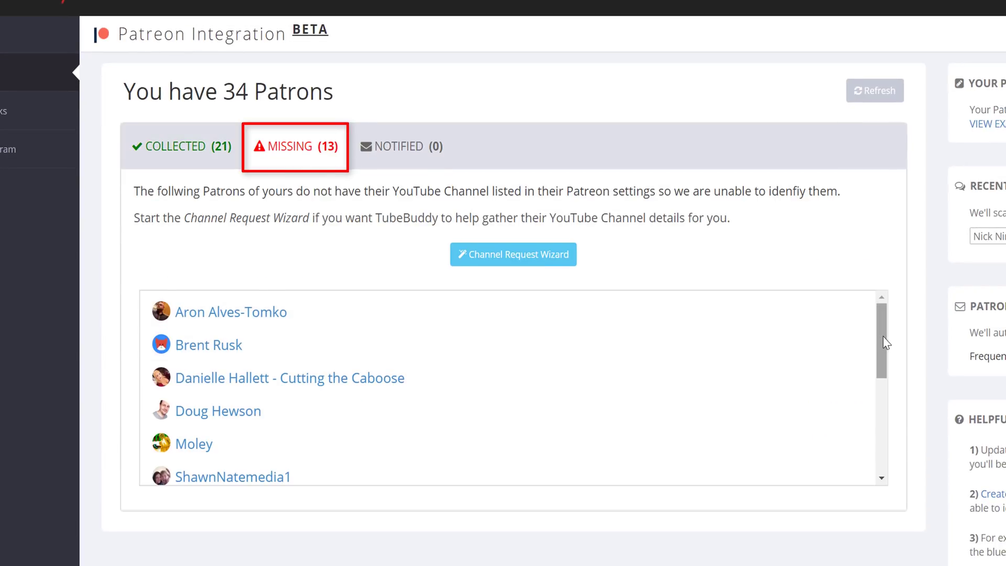
{"action": "left_click_drag", "start_coordinate": [884, 341], "coordinate": [902, 317]}
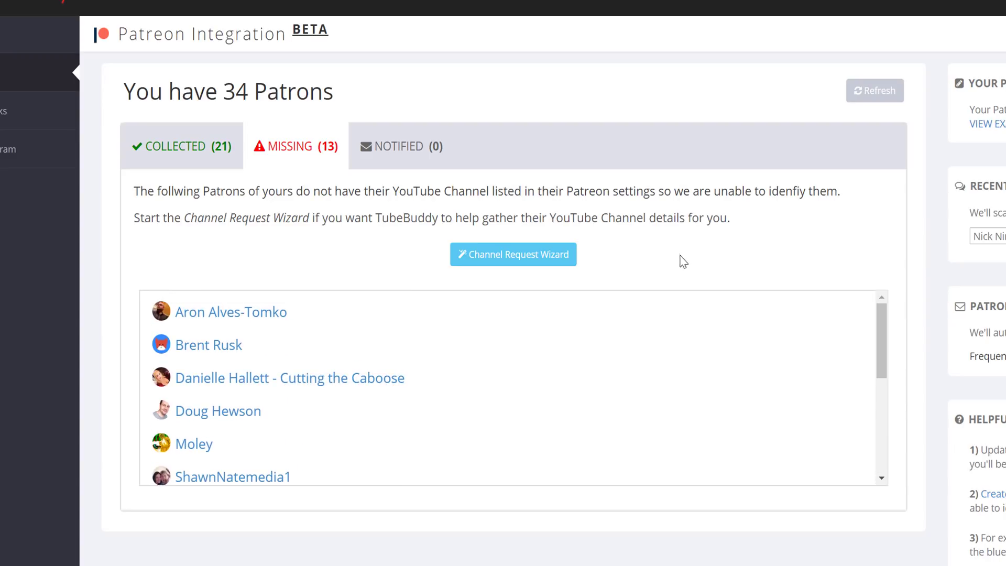
{"action": "left_click", "coordinate": [512, 259]}
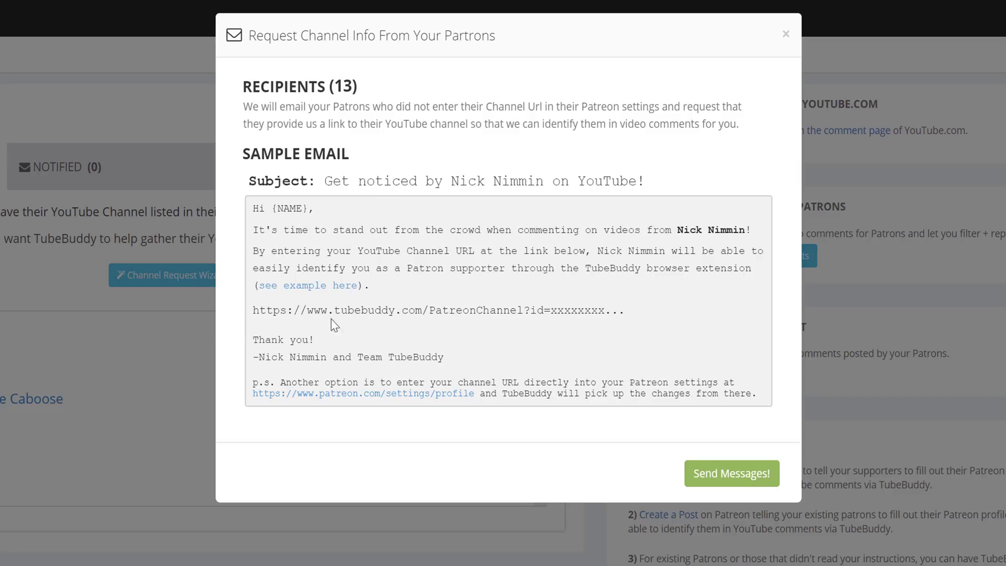
{"action": "left_click", "coordinate": [786, 35]}
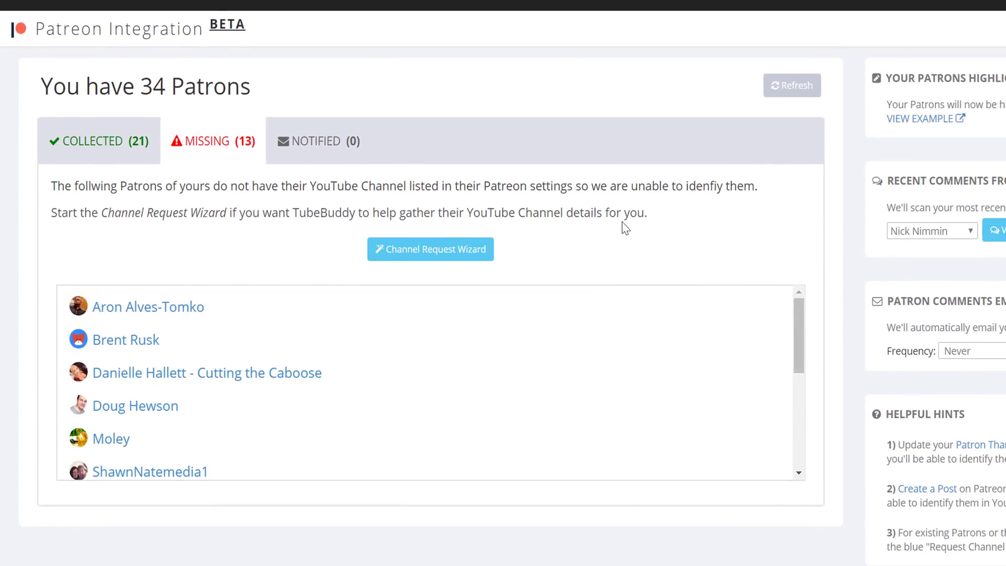
- Check the NOTIFIED patrons tab, then browse Patreon's Community posts and return to Posts
{"action": "left_click", "coordinate": [352, 148]}
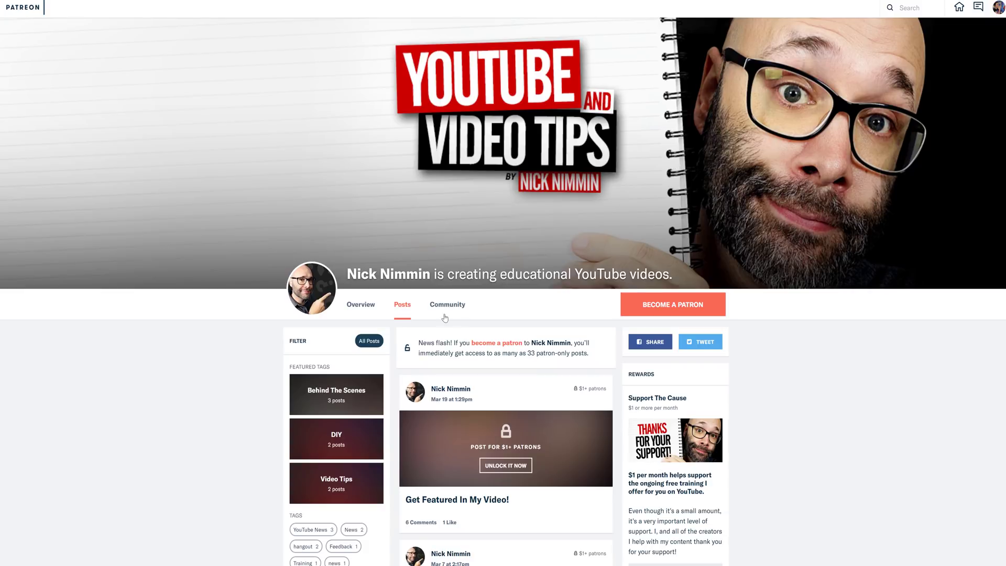
{"action": "left_click", "coordinate": [445, 310]}
{"action": "scroll", "coordinate": [442, 312], "scroll_direction": "down", "scroll_amount": 2}
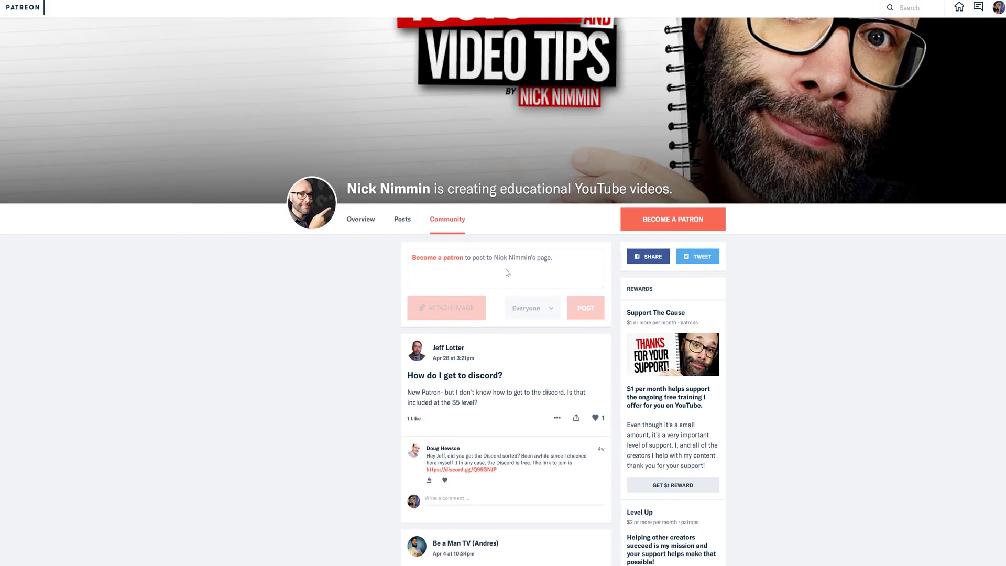
{"action": "left_click", "coordinate": [410, 225]}
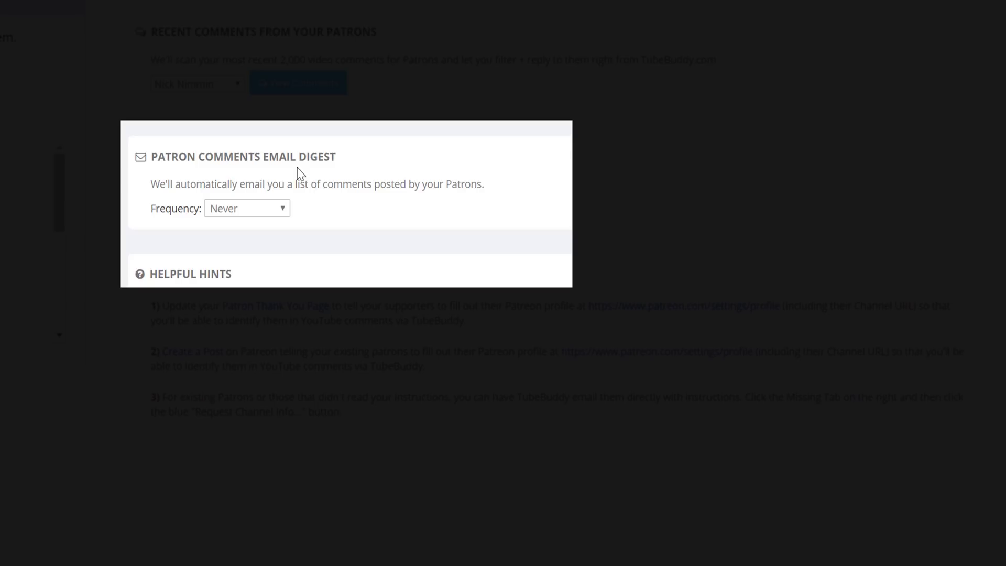
- Switch the Patron Comments Email Digest frequency to Monthly Email, then back to Never
{"action": "left_click", "coordinate": [235, 211]}
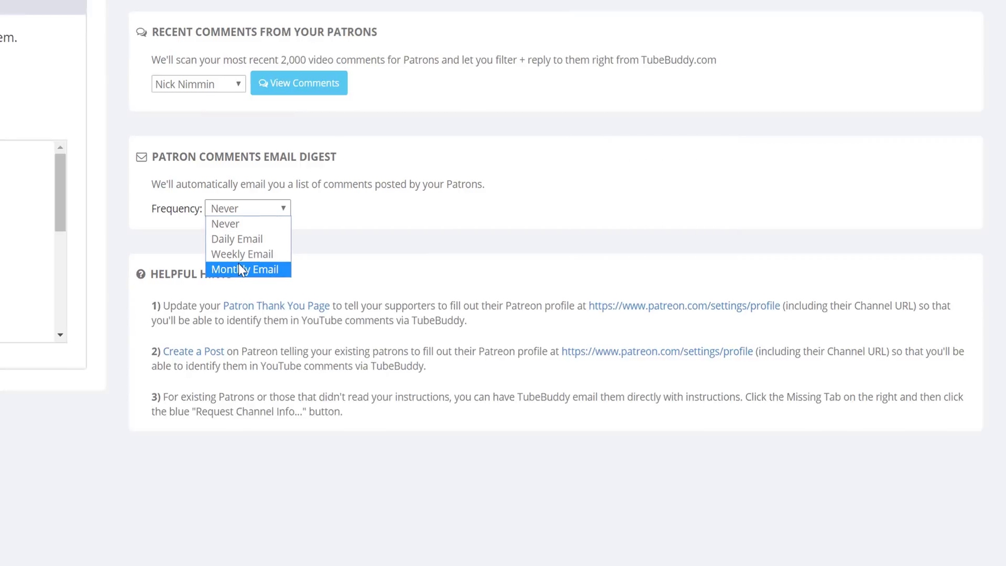
{"action": "left_click", "coordinate": [240, 269]}
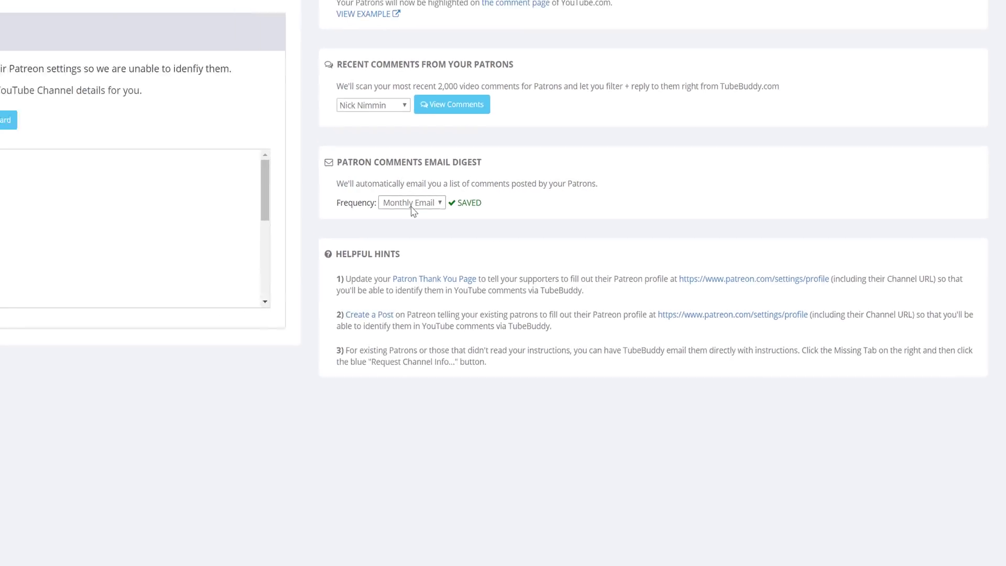
{"action": "left_click", "coordinate": [246, 209]}
{"action": "left_click", "coordinate": [245, 224]}
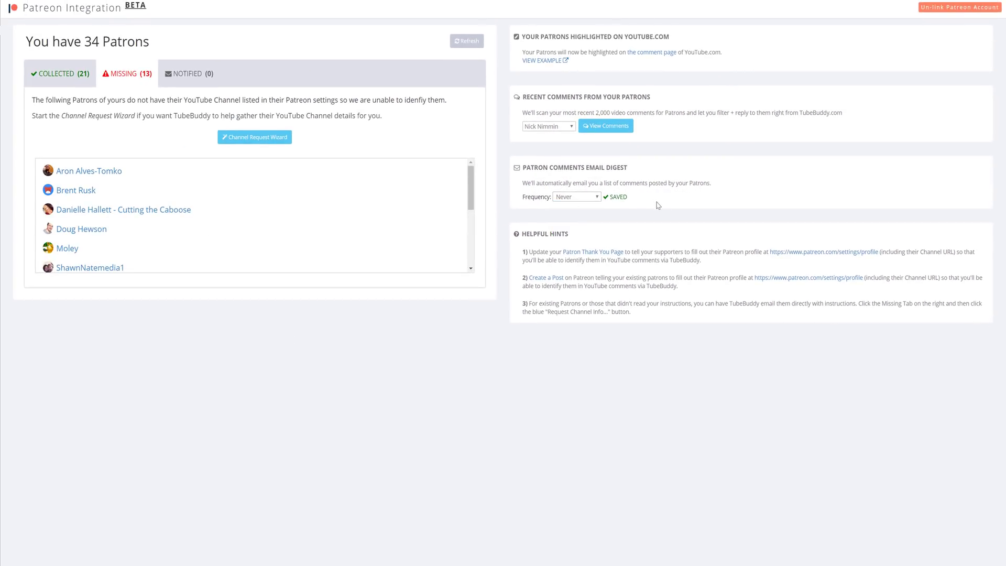